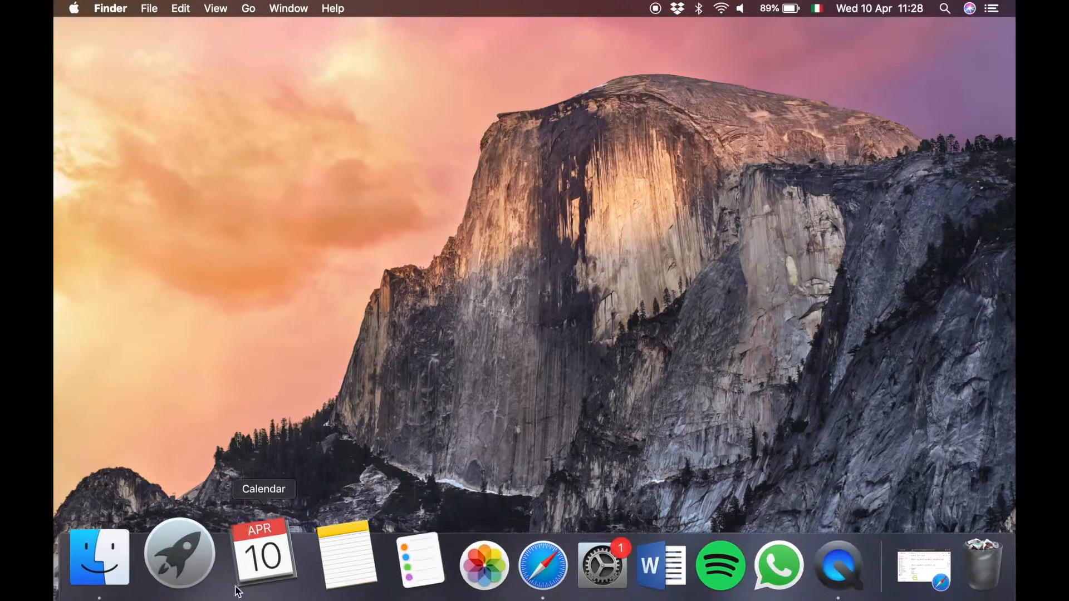
# Open iMovie and create a new movie project.
pyautogui.click(203, 562)
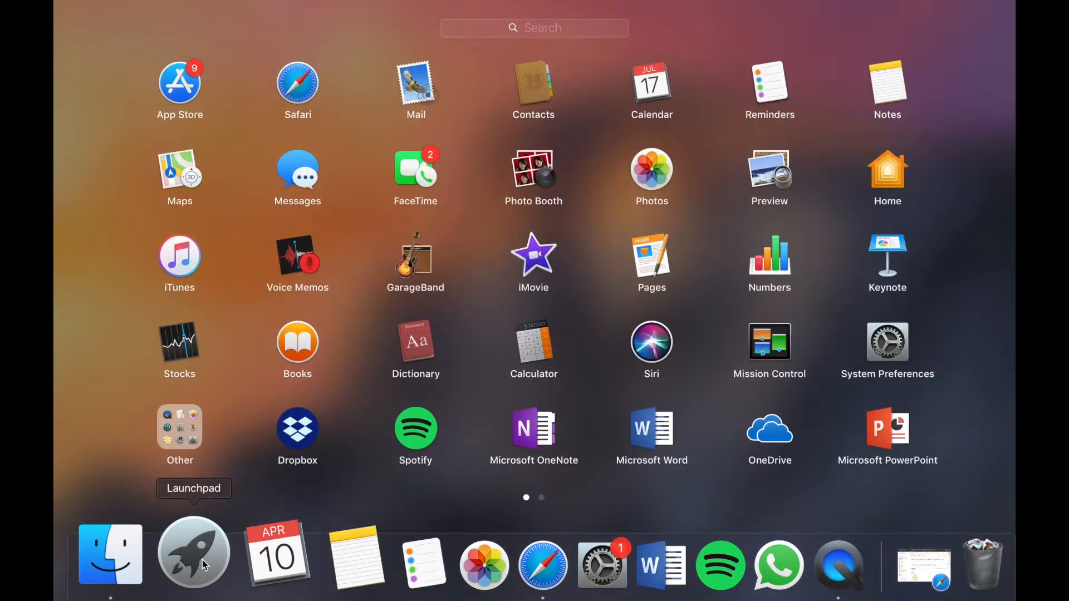
pyautogui.click(548, 257)
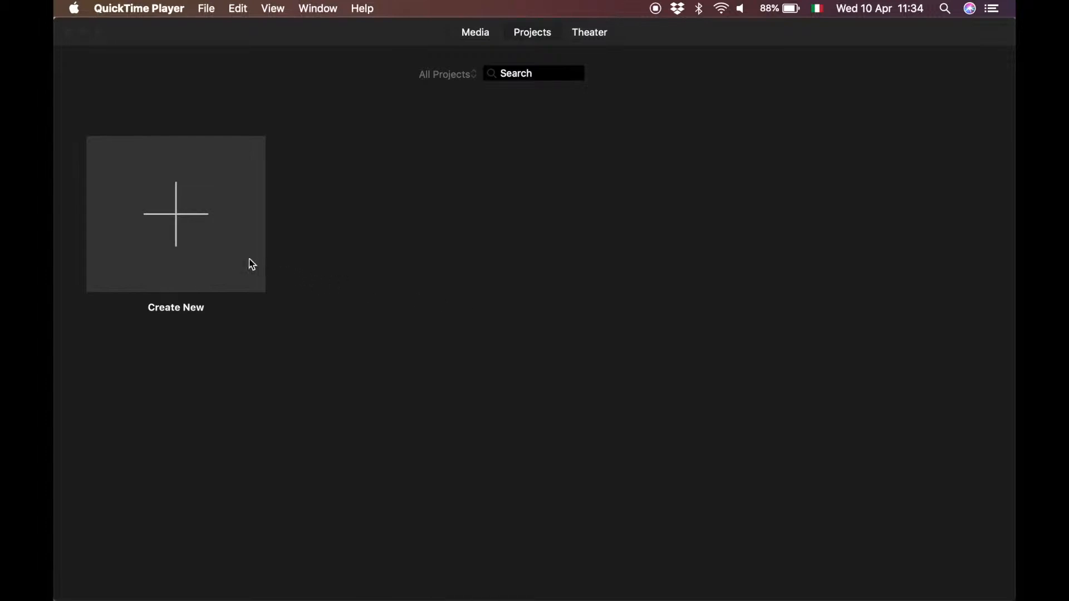
pyautogui.click(180, 224)
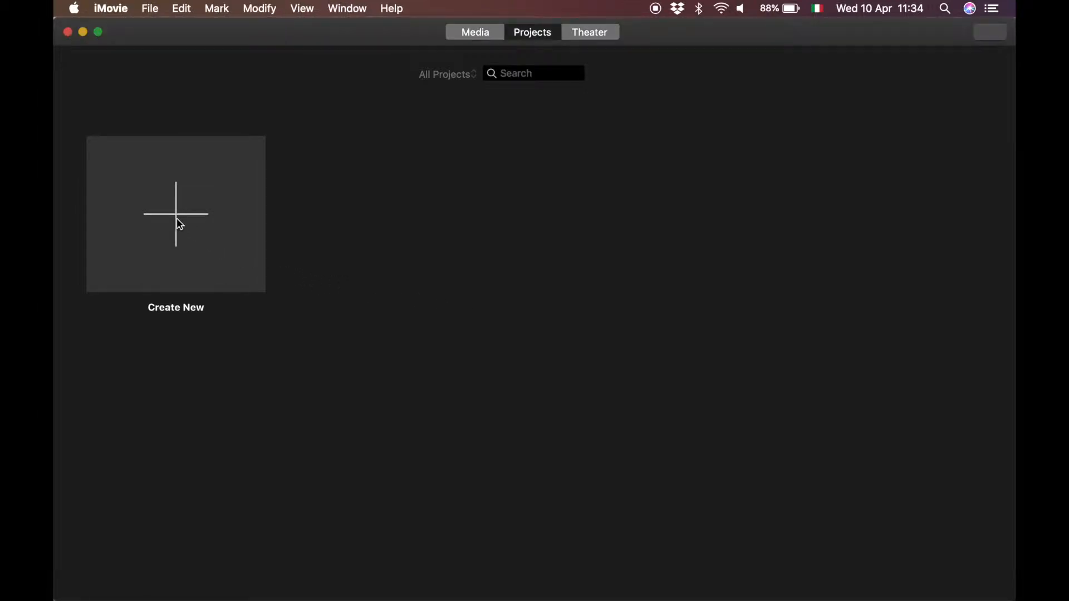
pyautogui.click(180, 225)
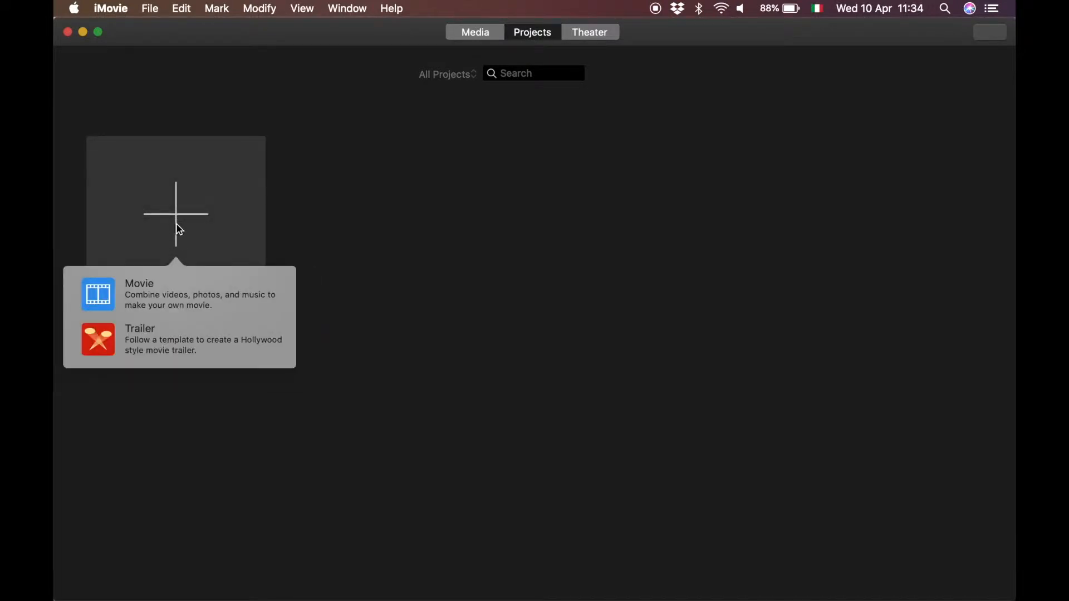
pyautogui.click(162, 299)
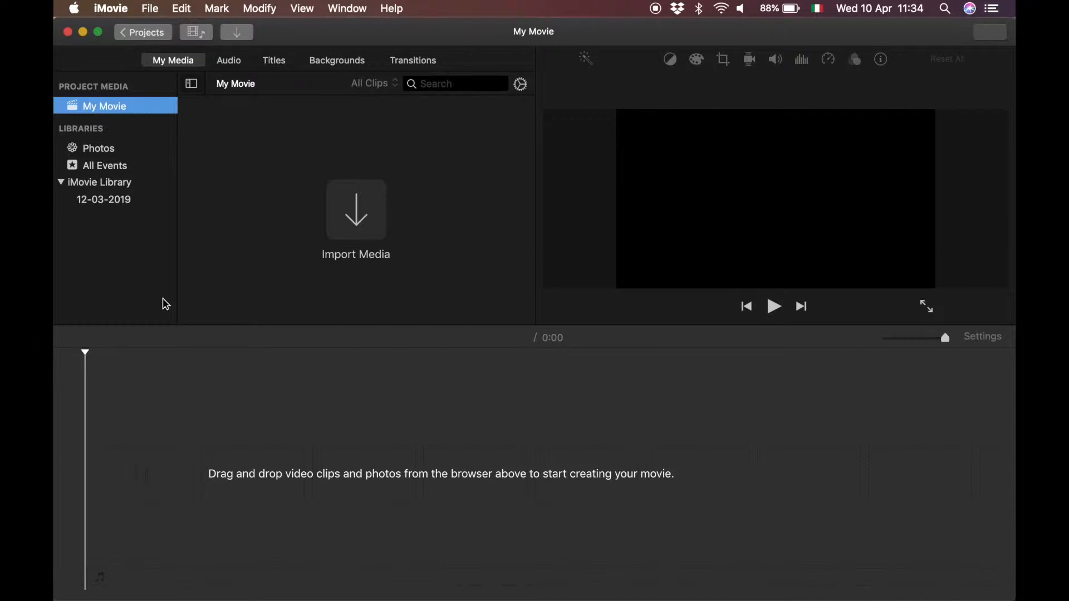
# Return to the project overview, naming the project "aureus video", and reopen it for editing.
pyautogui.click(155, 34)
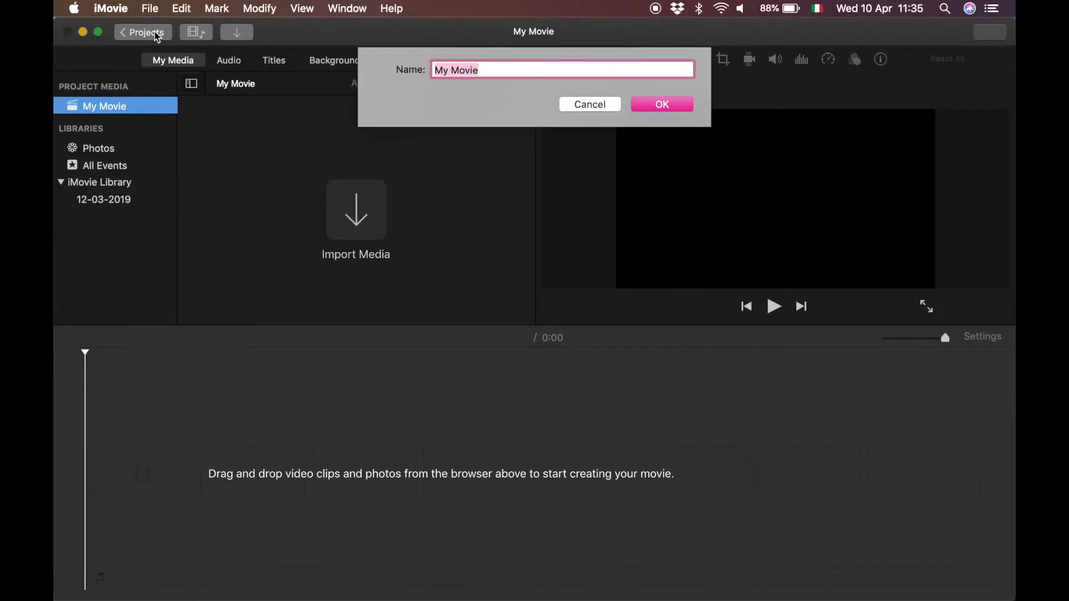
pyautogui.write('aureus video')
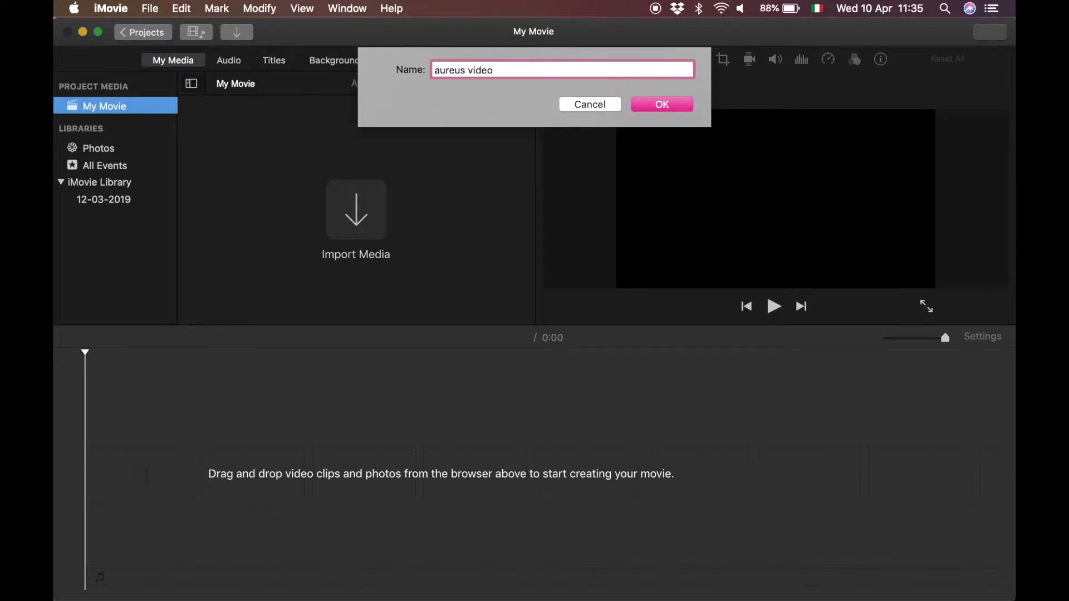
pyautogui.press('Return')
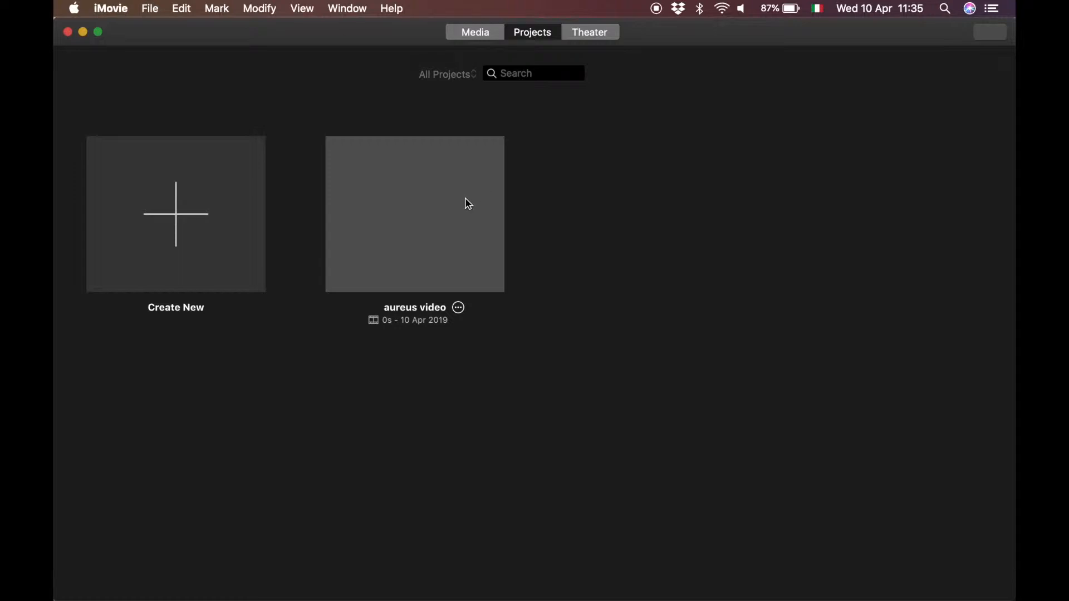
pyautogui.doubleClick(446, 237)
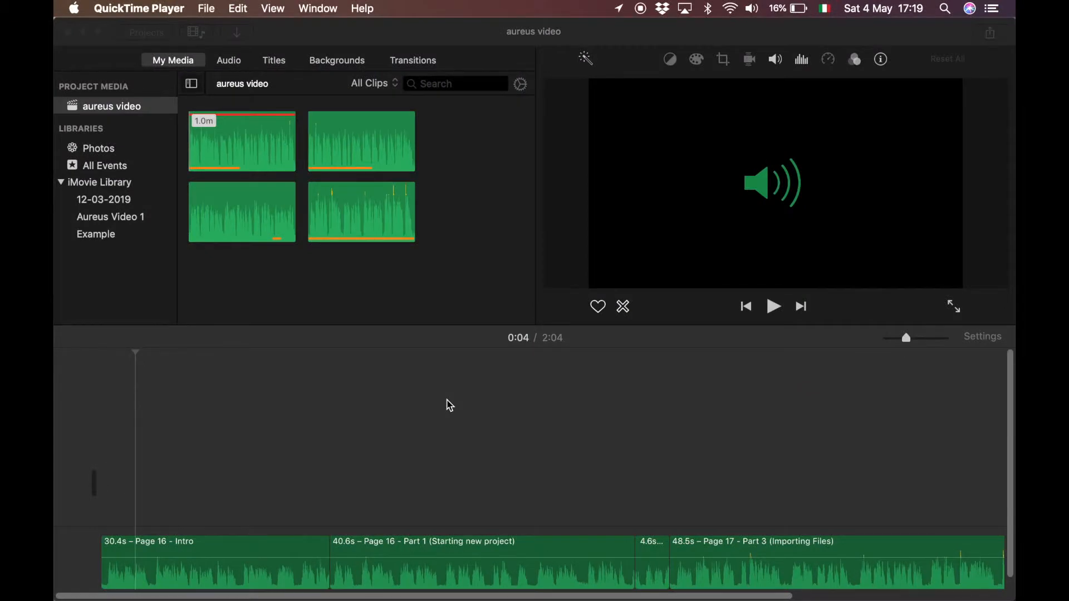
# Import the video C0231.mp4 from the home folder's Desktop into Project Media.
pyautogui.click(450, 405)
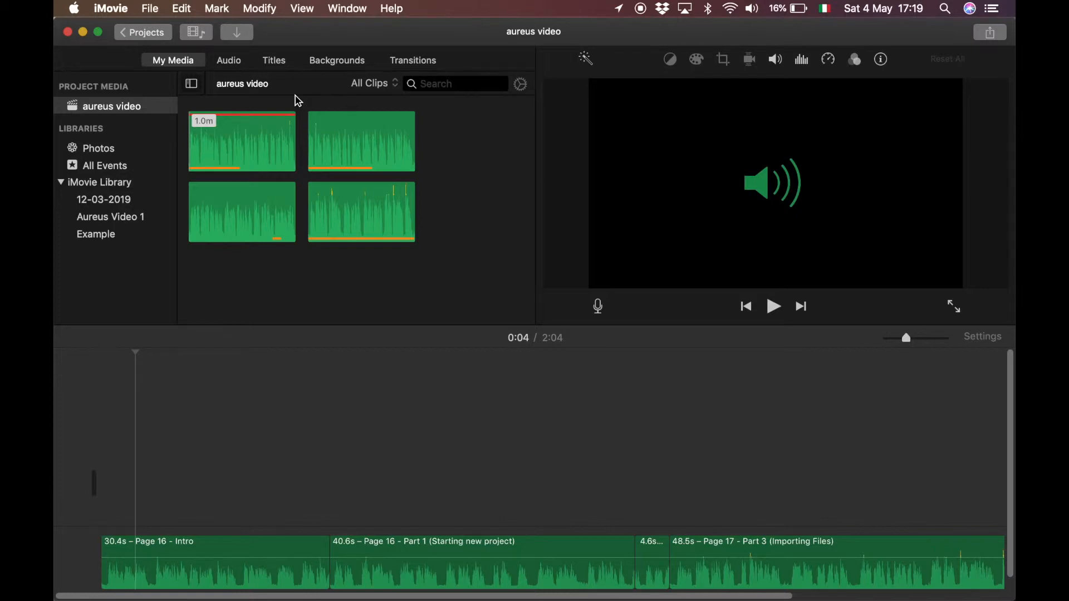
pyautogui.click(245, 37)
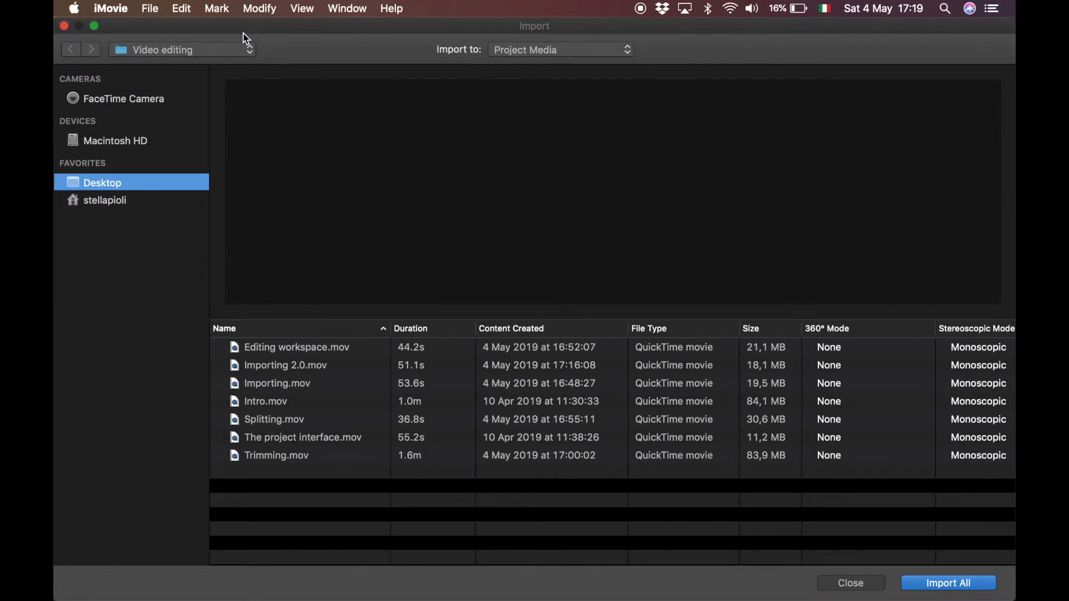
pyautogui.click(120, 205)
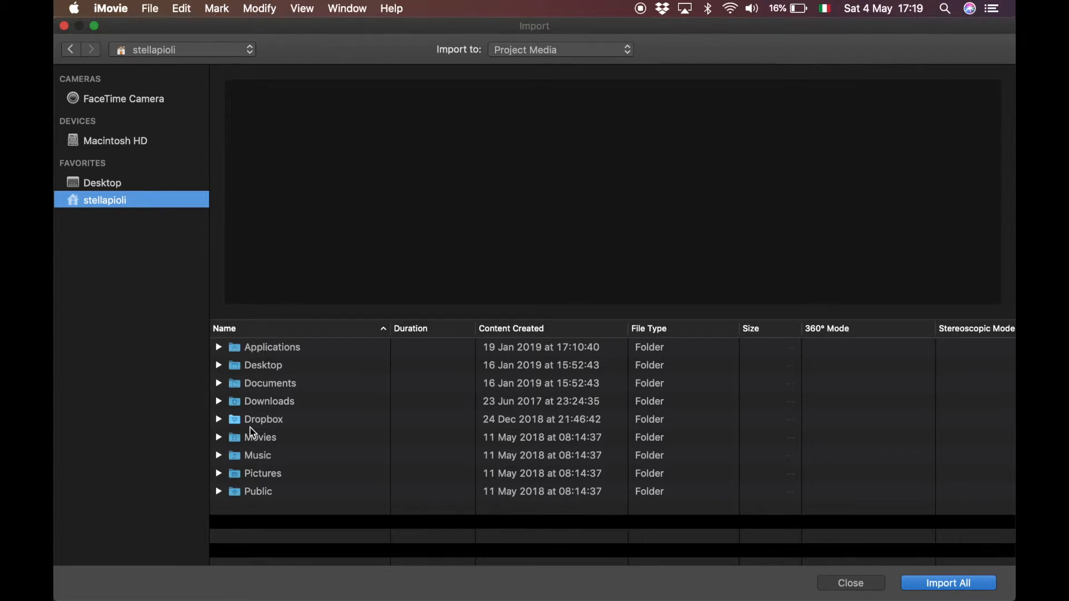
pyautogui.doubleClick(265, 365)
pyautogui.click(269, 354)
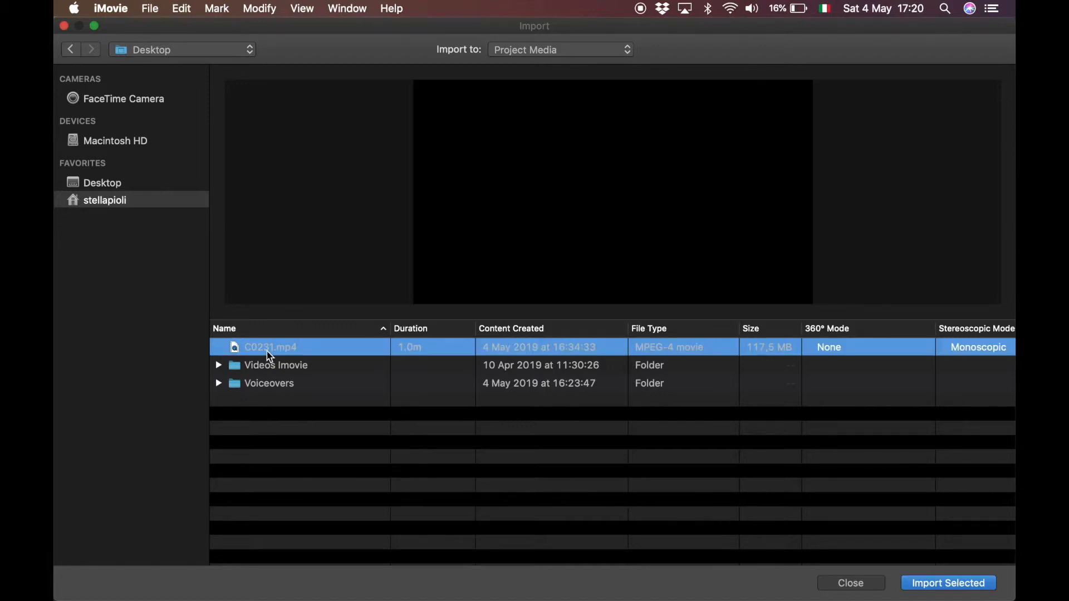
pyautogui.click(574, 55)
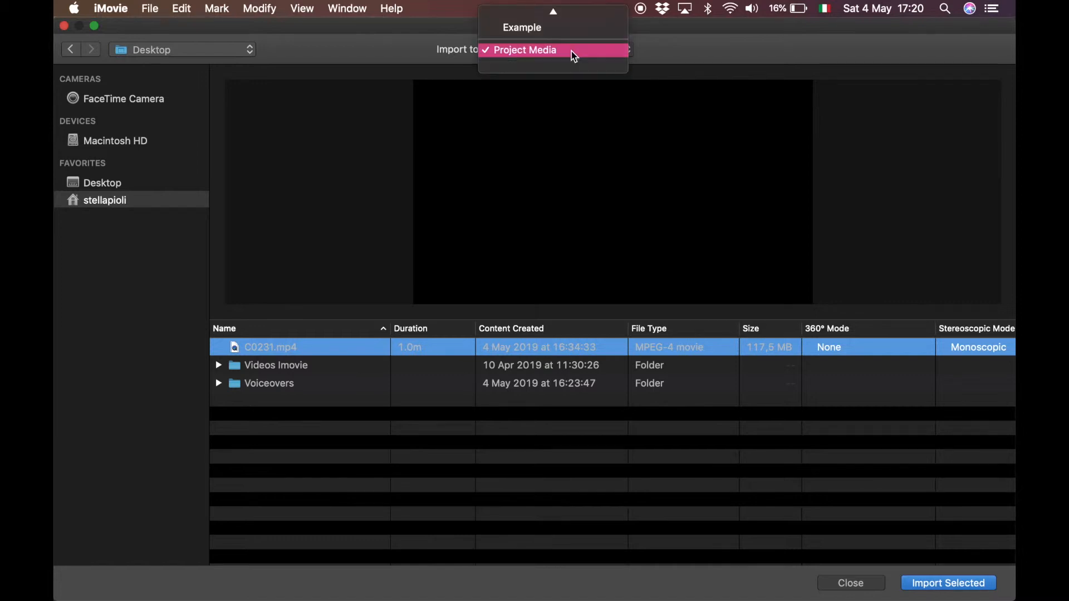
pyautogui.scroll(2, 574, 56)
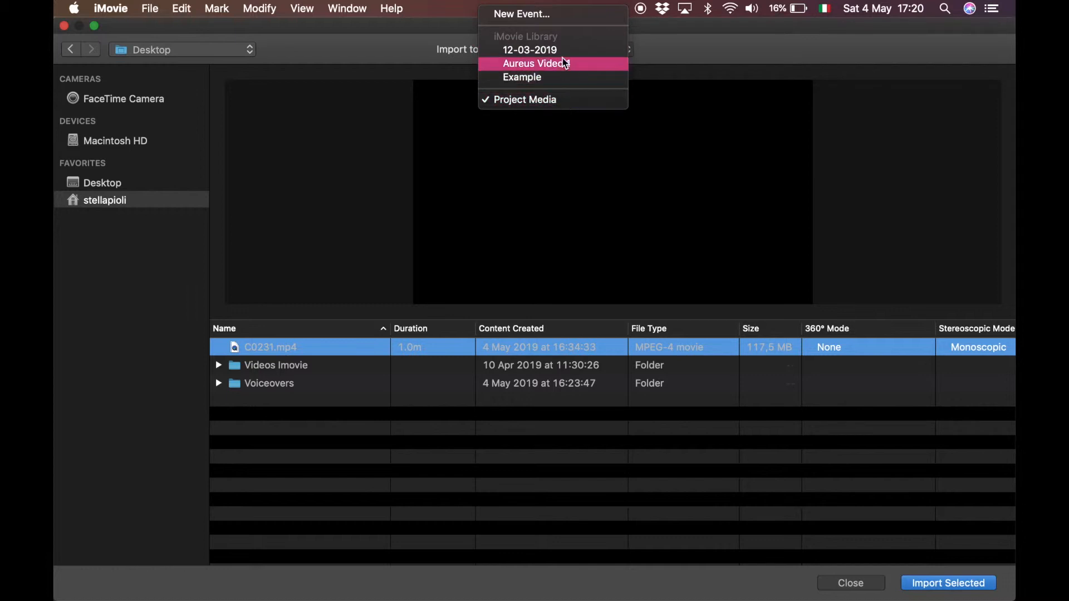
pyautogui.click(569, 101)
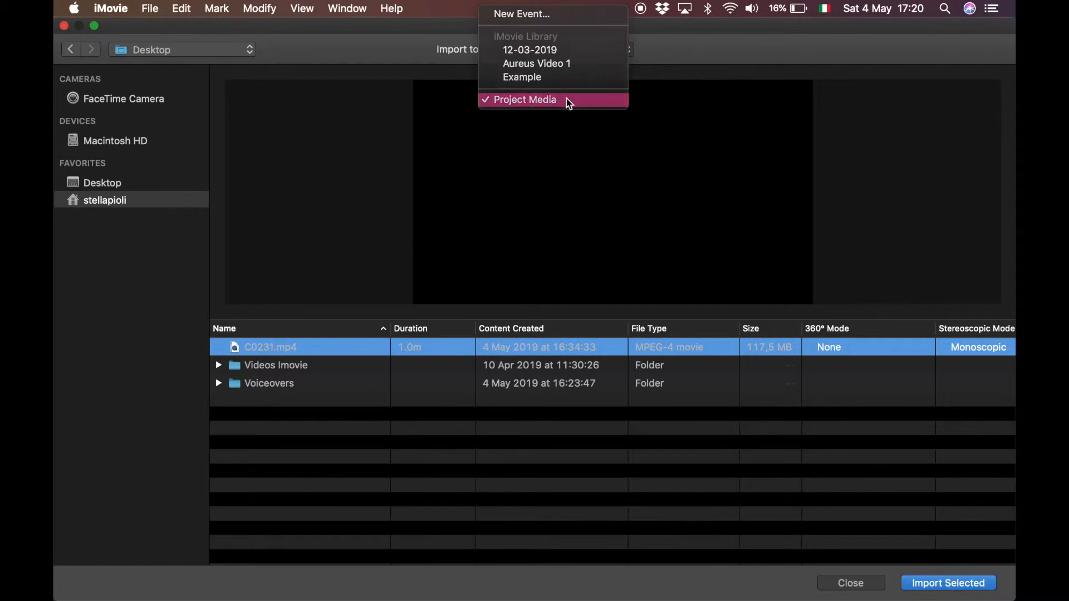
pyautogui.click(941, 580)
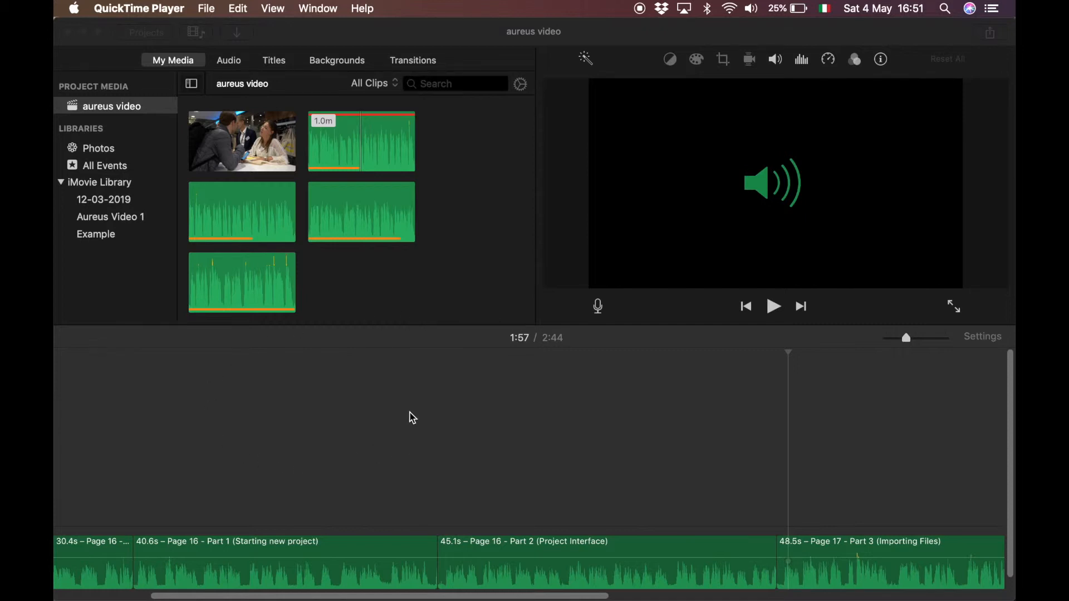
# Add the imported video to the start of the timeline above the voiceovers and split it at 0:39.
pyautogui.click(266, 162)
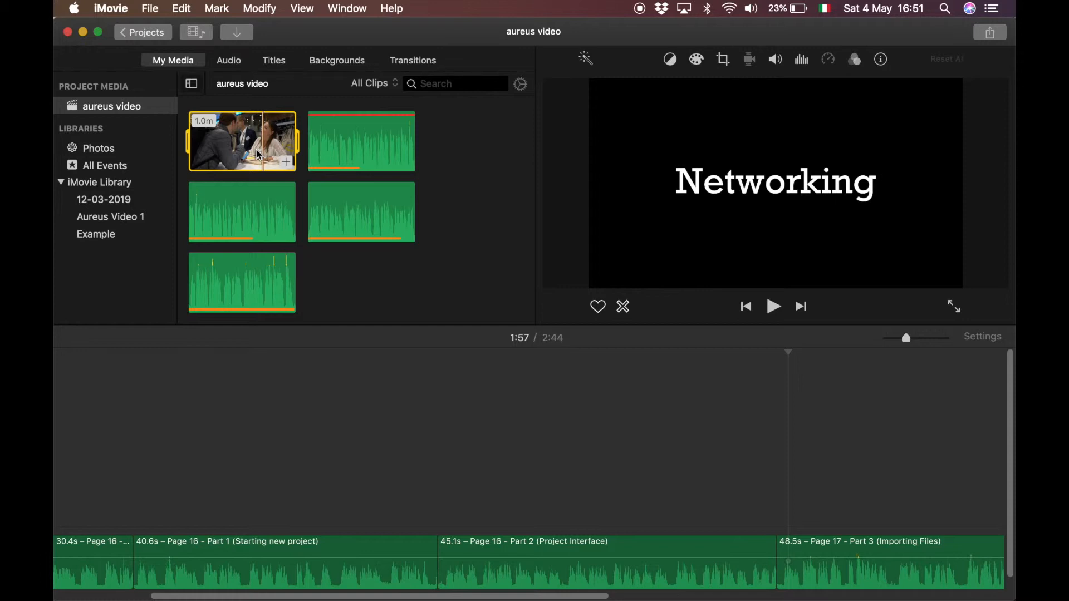
pyautogui.moveTo(259, 154); pyautogui.dragTo(289, 446)
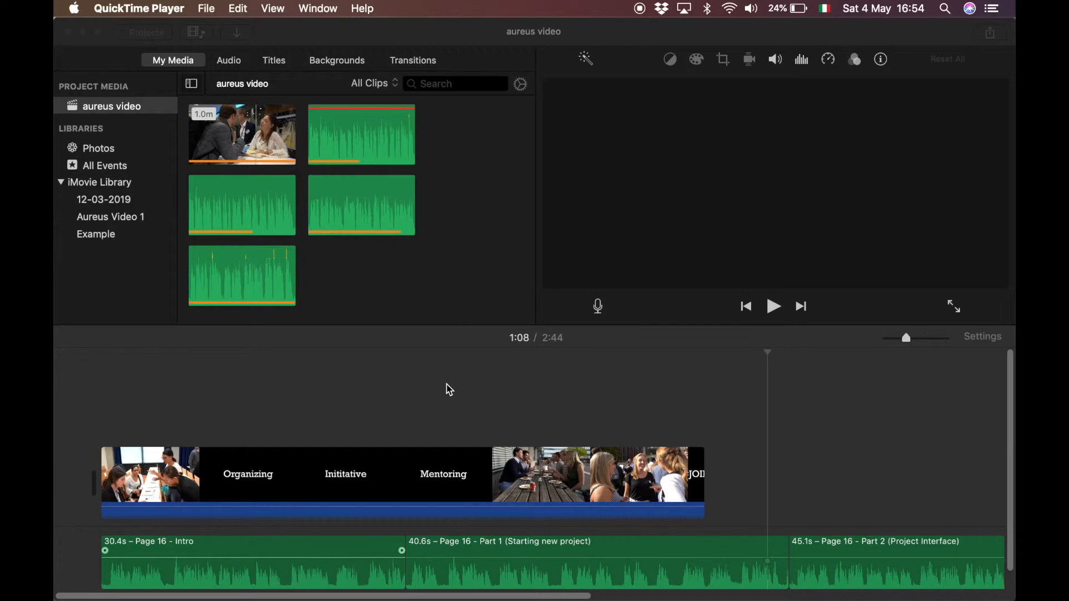
pyautogui.click(430, 455)
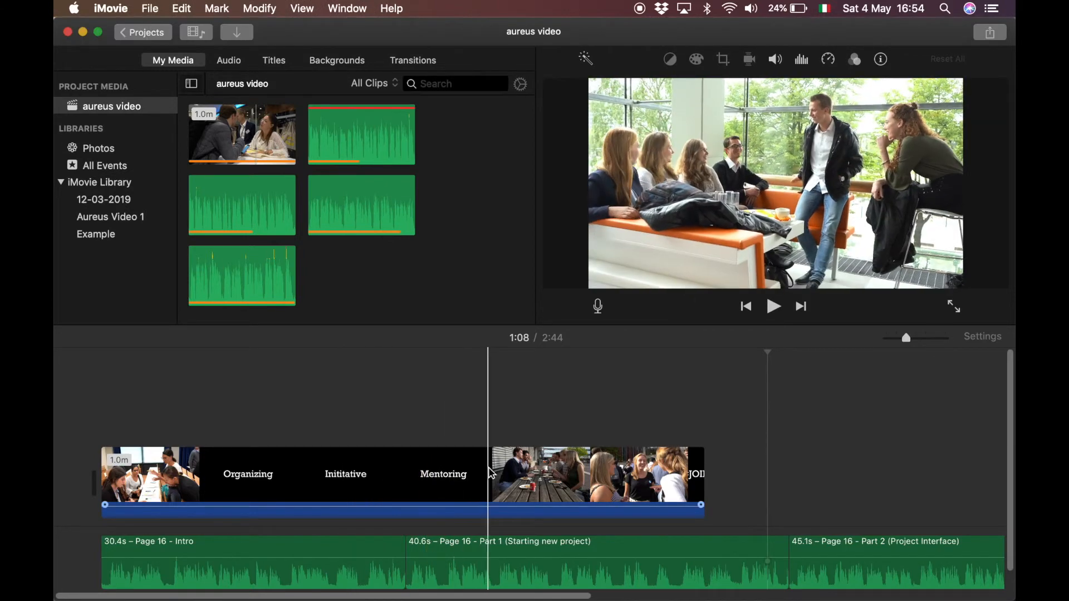
pyautogui.click(494, 474)
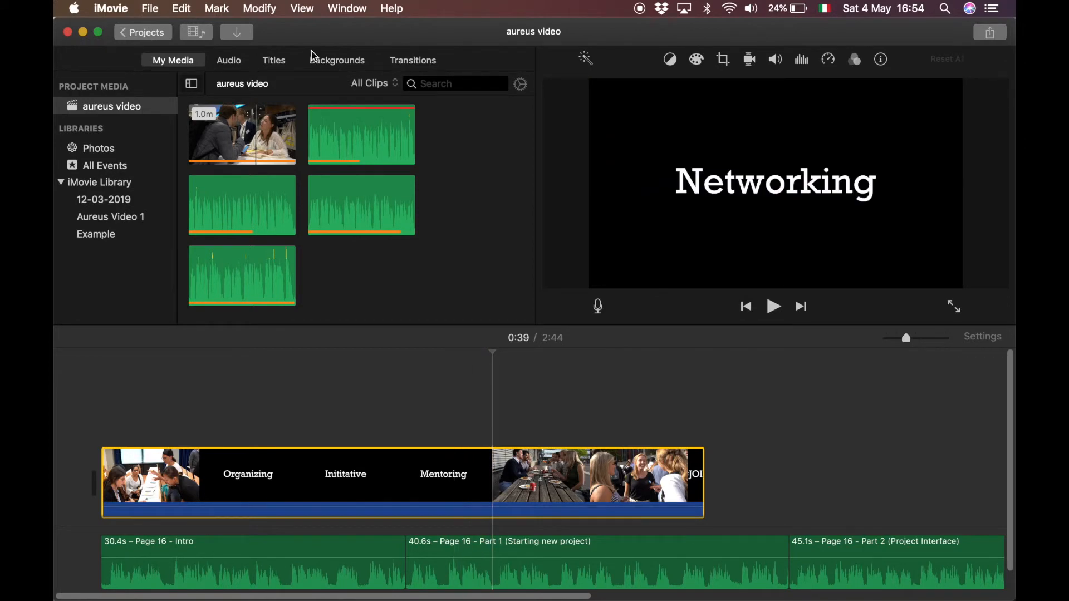
pyautogui.click(271, 9)
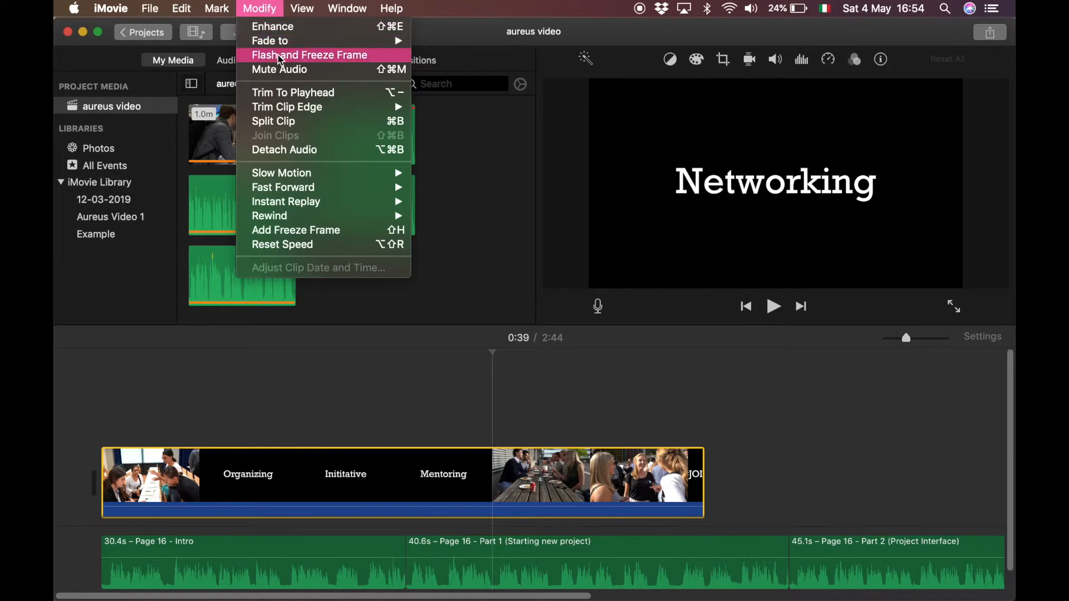
pyautogui.click(290, 122)
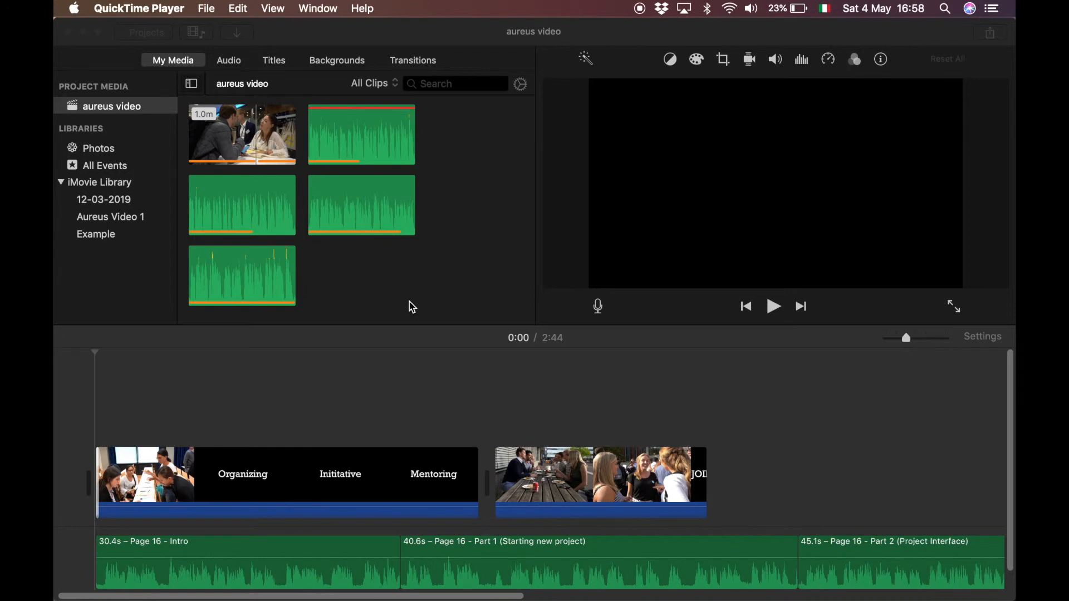
# Try to extend the first video clip at its start edge, and lengthen it at its end edge to 40.4 s.
pyautogui.click(357, 477)
pyautogui.click(359, 477)
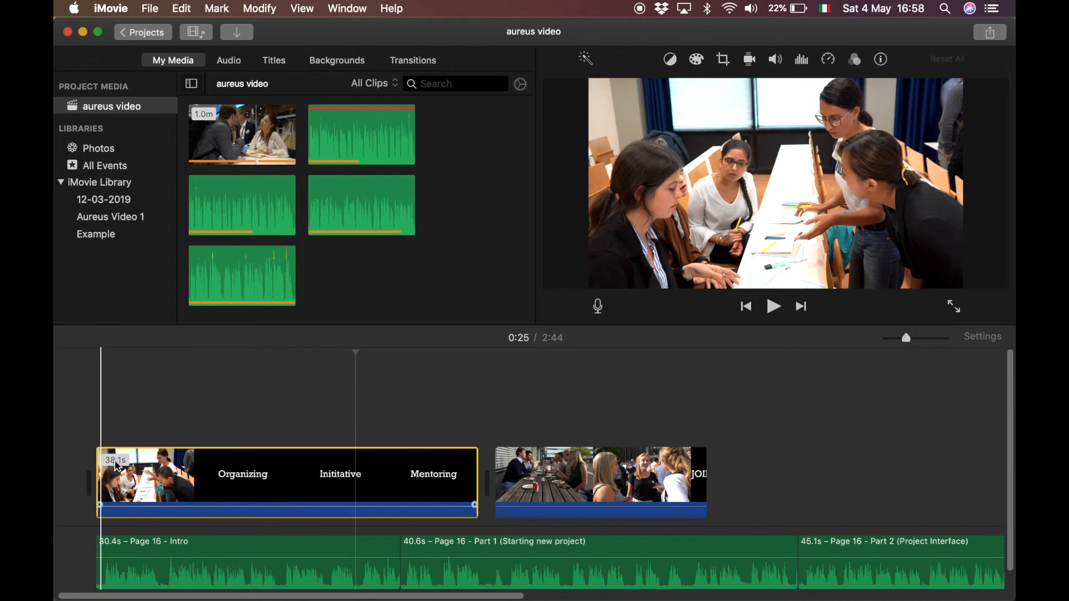
pyautogui.click(96, 461)
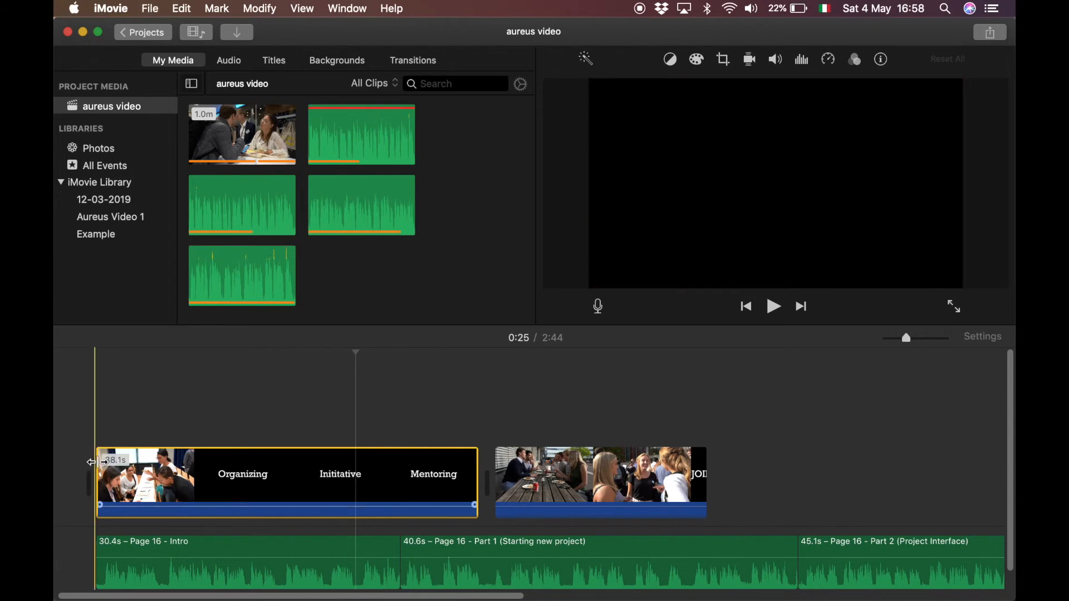
pyautogui.moveTo(96, 461)
pyautogui.mouseDown()
pyautogui.moveTo(139, 465)
pyautogui.moveTo(89, 471)
pyautogui.mouseUp()
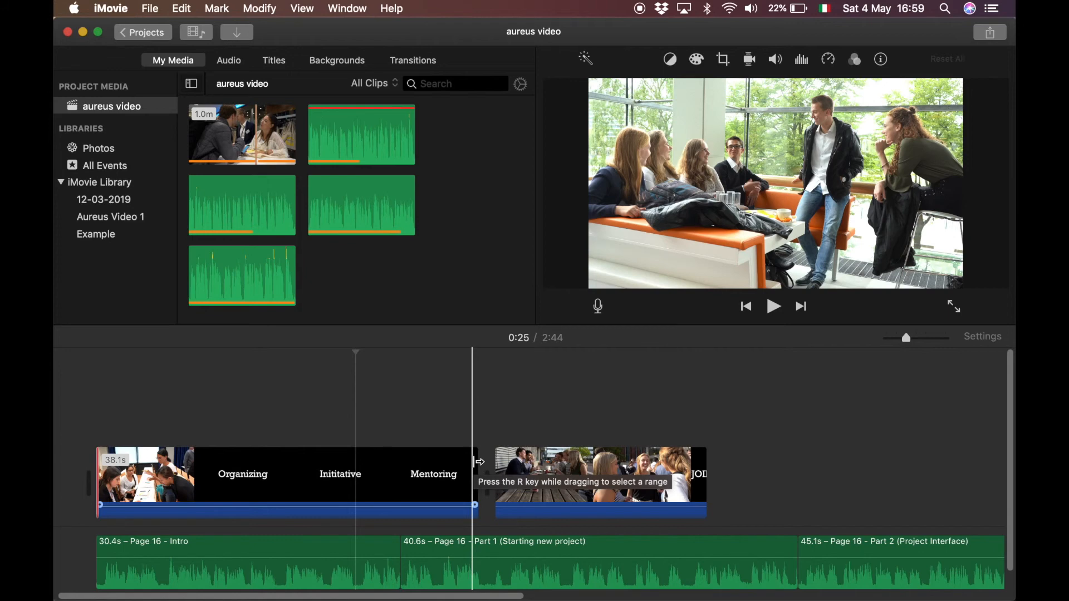
pyautogui.click(478, 462)
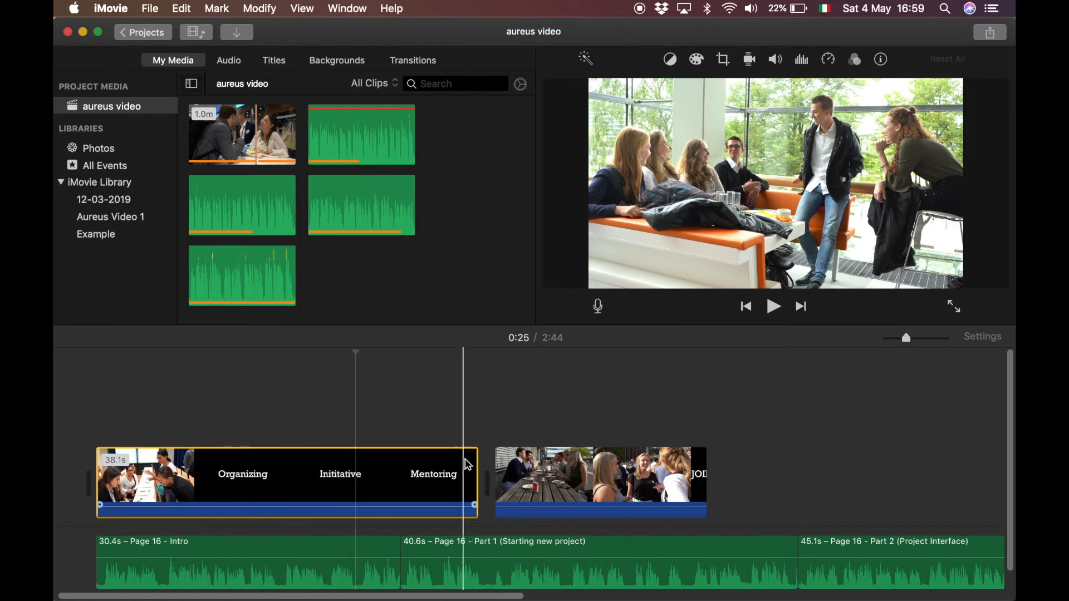
pyautogui.moveTo(484, 470); pyautogui.dragTo(501, 488)
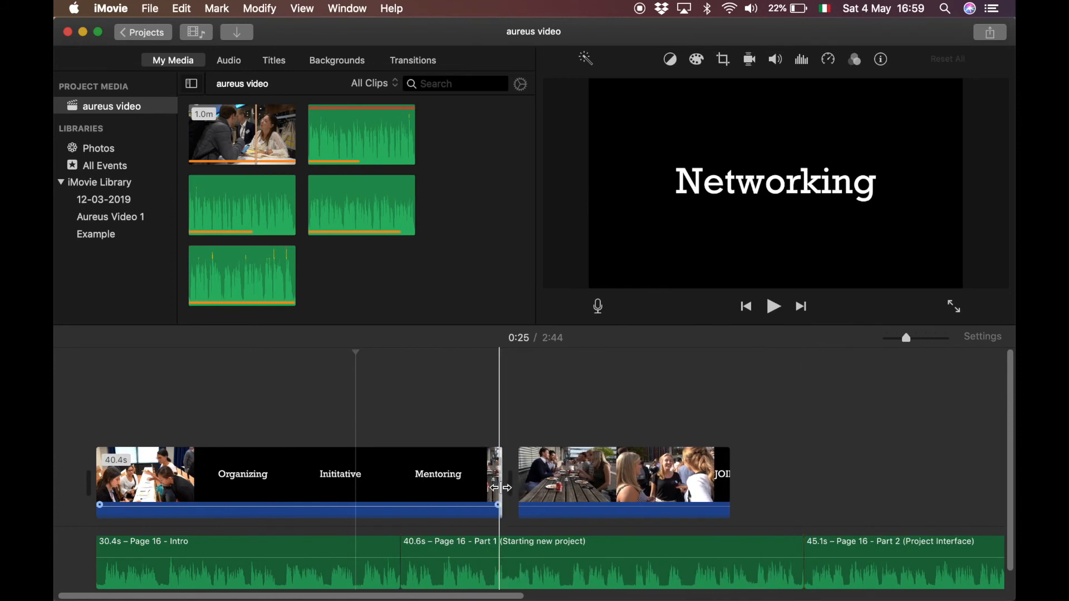